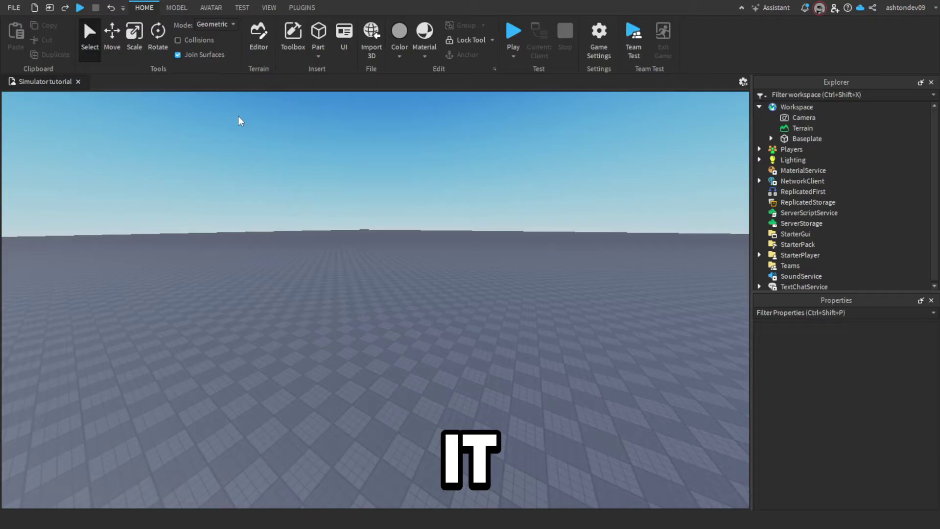
# Insert AshtonLua's Clicker Sim Kit from My Models into the Workspace
pyautogui.click(298, 49)
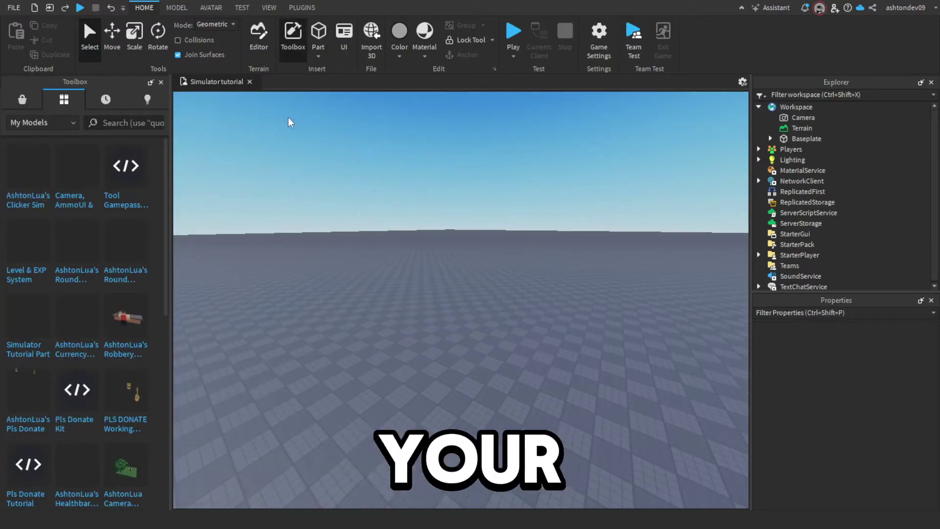
pyautogui.click(21, 180)
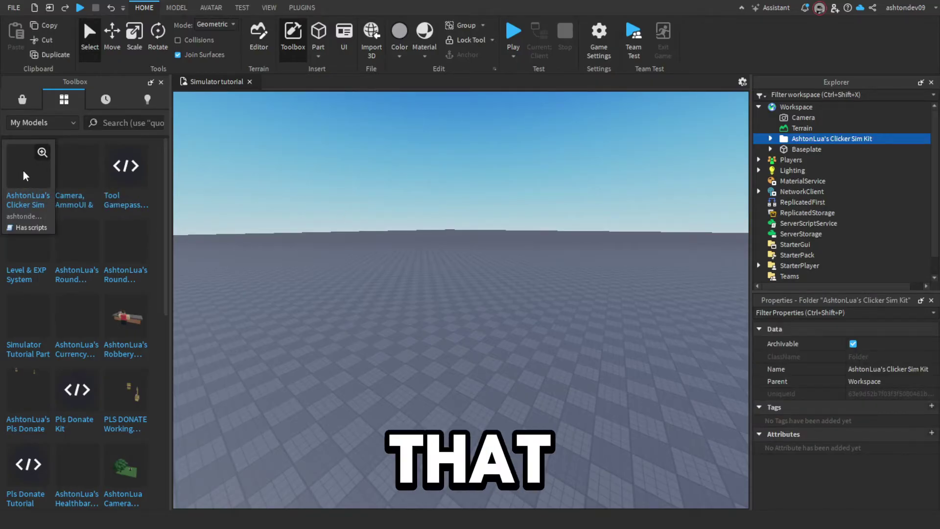
# Delete the Read Me script from the Clicker Sim Kit folder
pyautogui.click(160, 81)
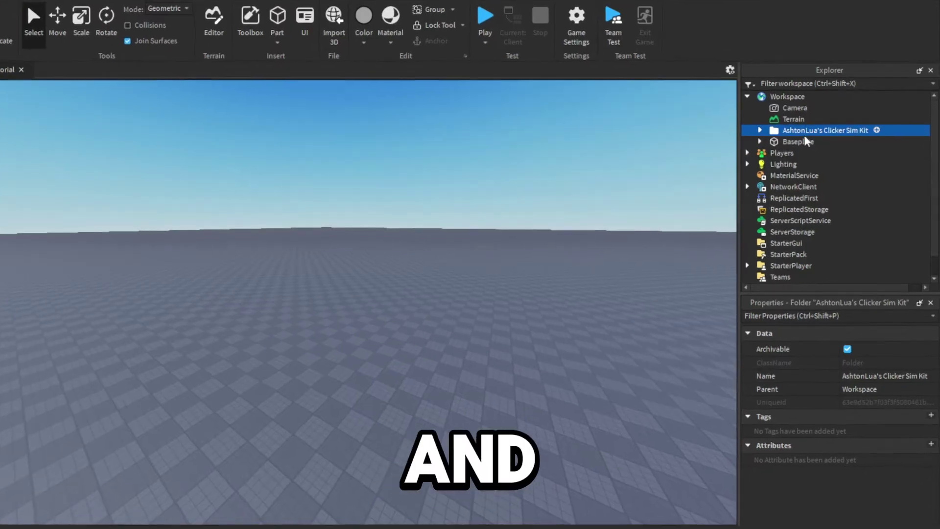
pyautogui.click(760, 130)
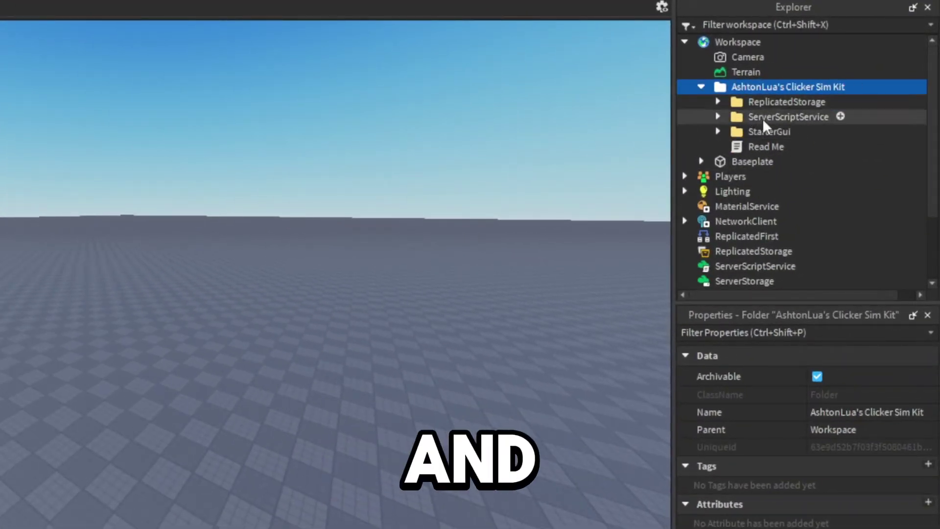
pyautogui.click(770, 145)
pyautogui.press('Delete')
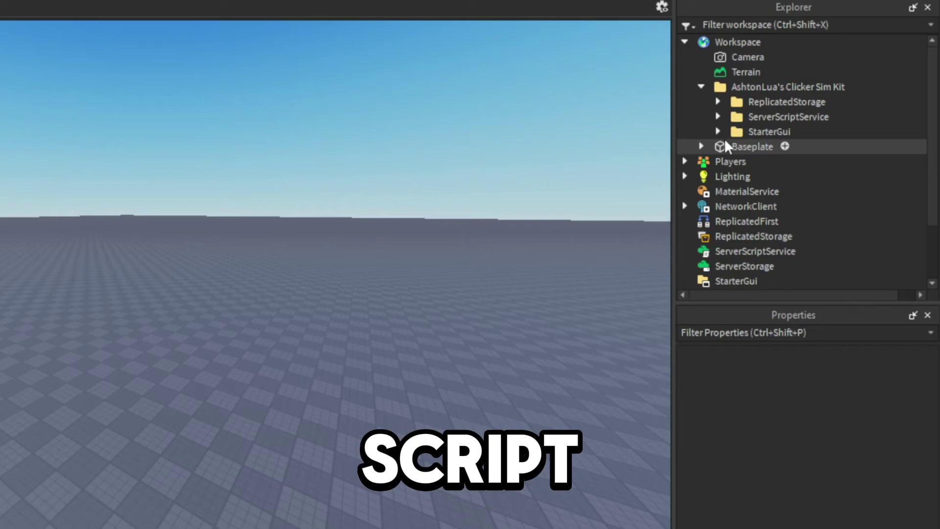
# Move the kit's Remotes folder into the game's ReplicatedStorage service
pyautogui.click(753, 105)
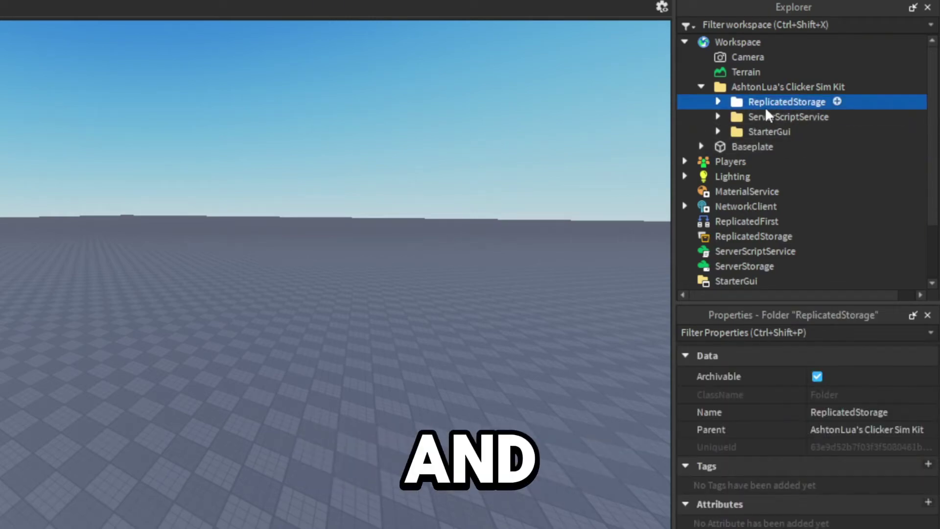
pyautogui.click(718, 101)
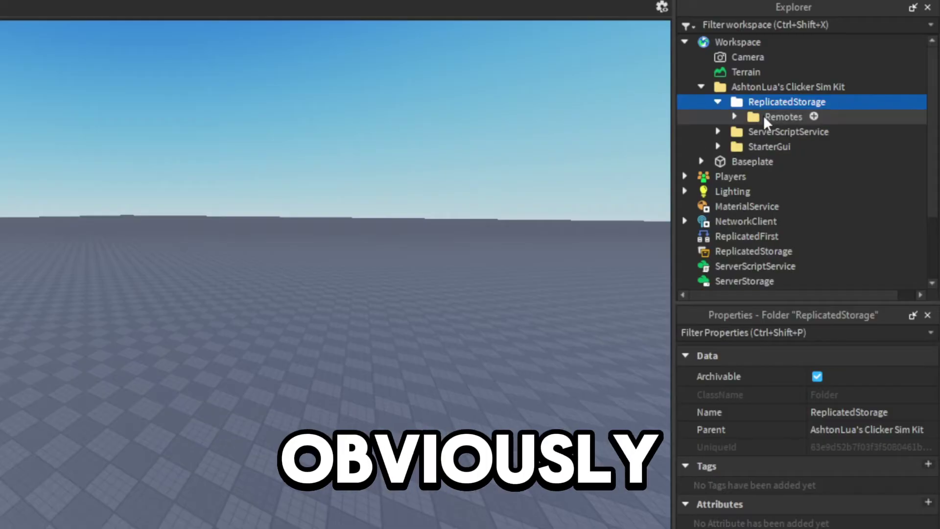
pyautogui.moveTo(765, 120); pyautogui.dragTo(779, 210)
pyautogui.click(688, 195)
# Move the kit's ClickManager and leaderstats scripts into ServerScriptService
pyautogui.scroll(1, 726, 119)
pyautogui.click(719, 120)
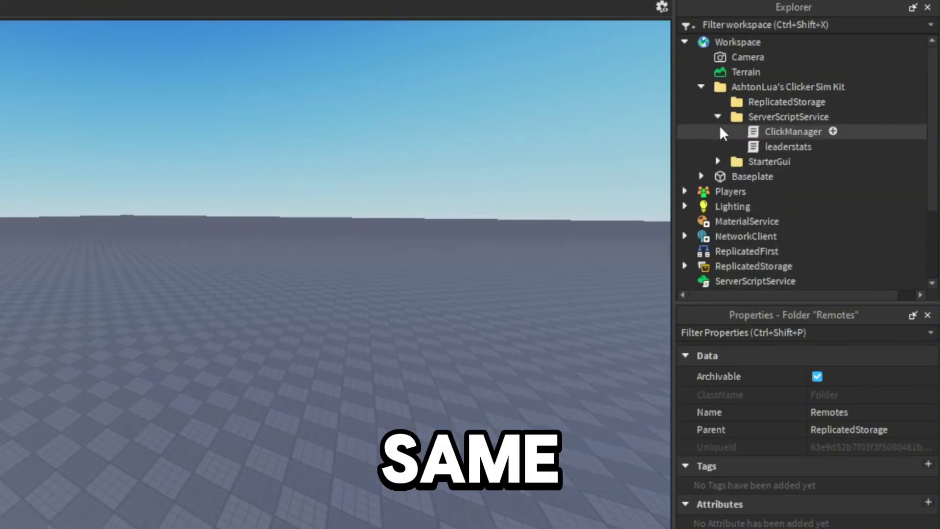
pyautogui.click(779, 131)
pyautogui.keyDown('shift'); pyautogui.click(766, 146); pyautogui.keyUp('shift')
pyautogui.moveTo(760, 149); pyautogui.dragTo(762, 192)
pyautogui.scroll(-3, 770, 188)
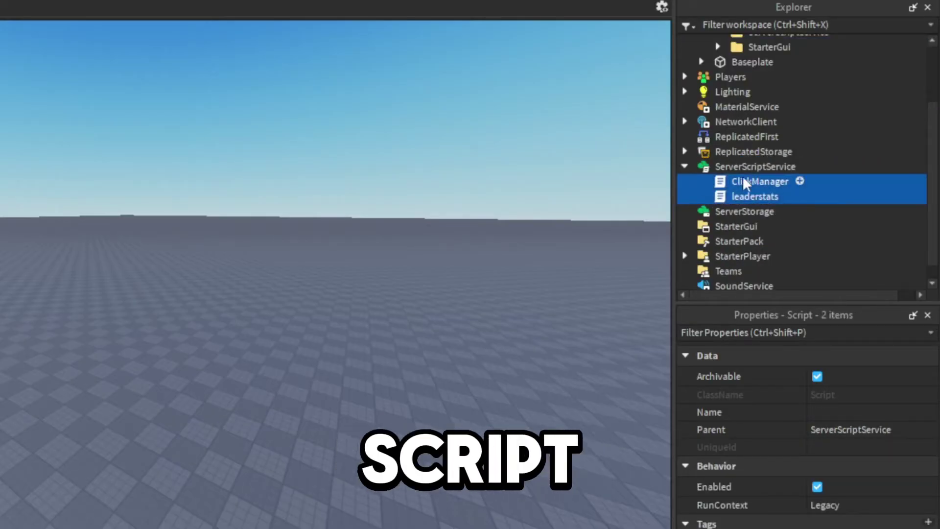
pyautogui.click(685, 166)
# Move the kit's MainGui into the StarterGui service
pyautogui.scroll(3, 710, 169)
pyautogui.click(718, 131)
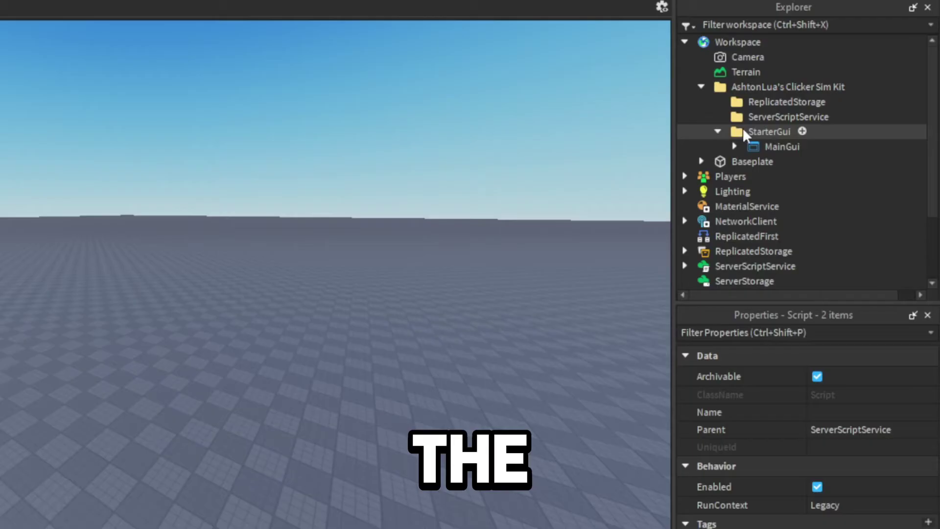
pyautogui.moveTo(775, 149); pyautogui.dragTo(755, 208)
pyautogui.scroll(-3, 798, 153)
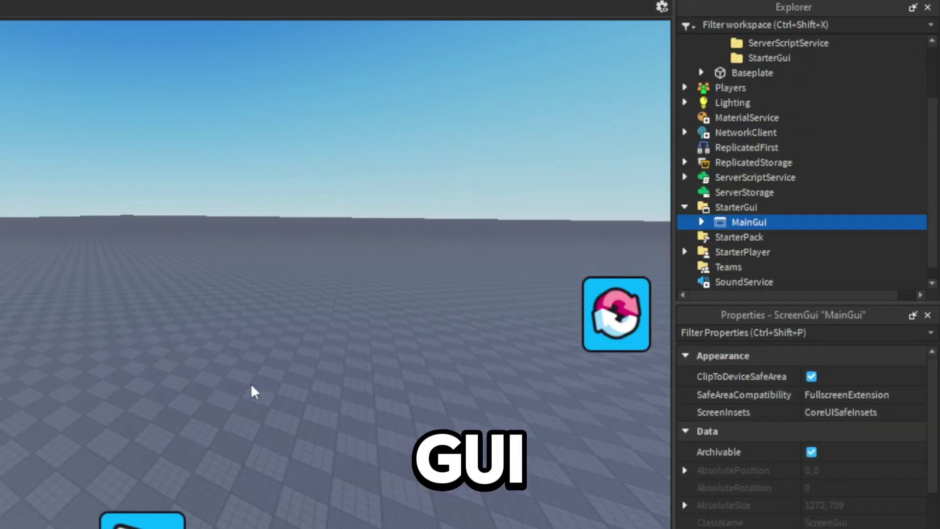
pyautogui.scroll(2, 731, 186)
pyautogui.click(703, 82)
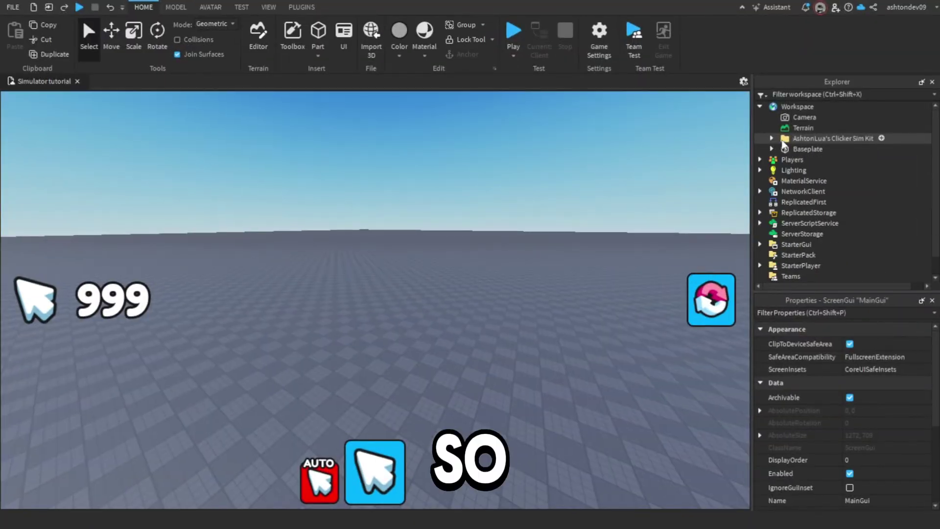
# Delete the emptied Clicker Sim Kit folder, leaving Camera, Terrain and Baseplate in Workspace
pyautogui.click(785, 139)
pyautogui.press('Delete')
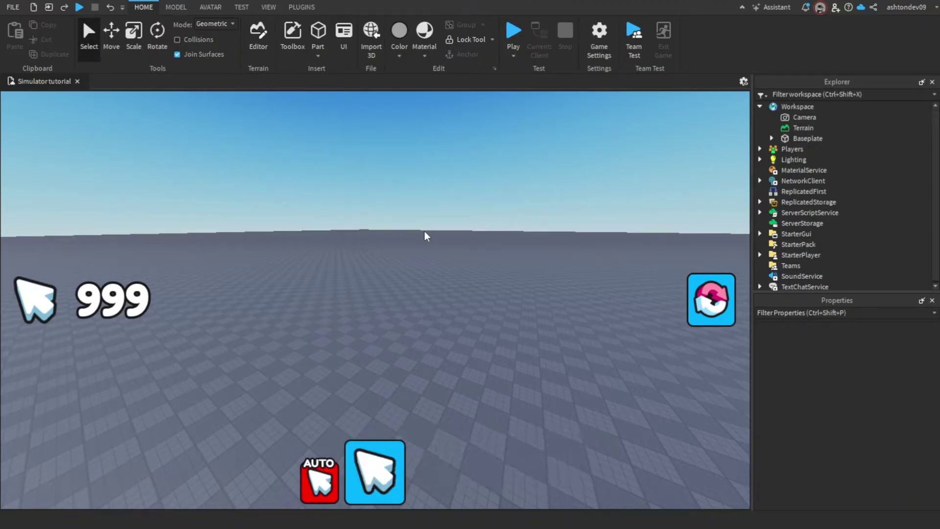
# In Game Settings Security, turn on Allow HTTP Requests and Enable Studio Access to API Services
pyautogui.click(600, 44)
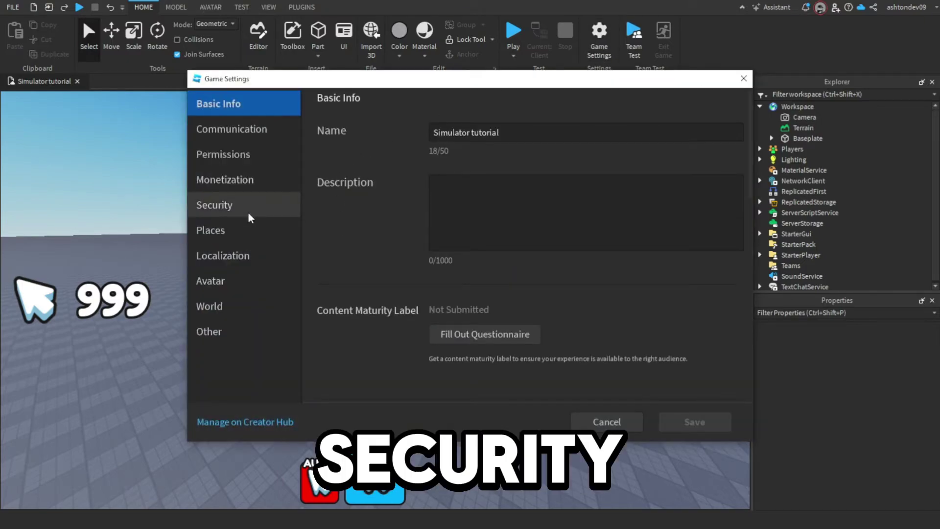
pyautogui.click(224, 201)
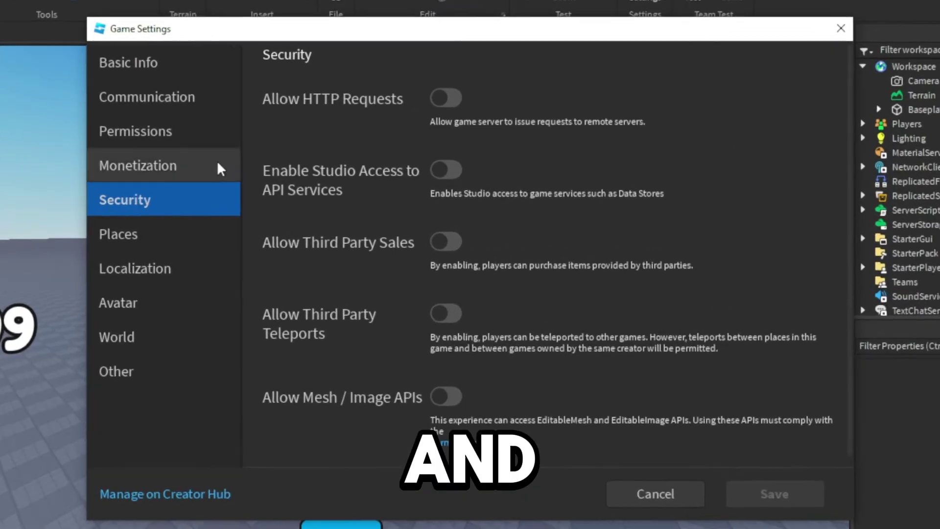
pyautogui.click(450, 122)
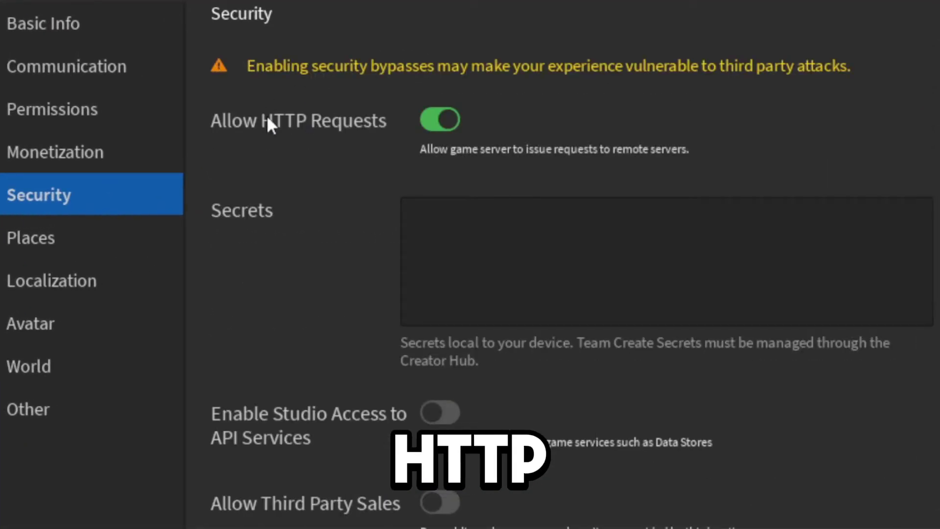
pyautogui.scroll(-3, 427, 191)
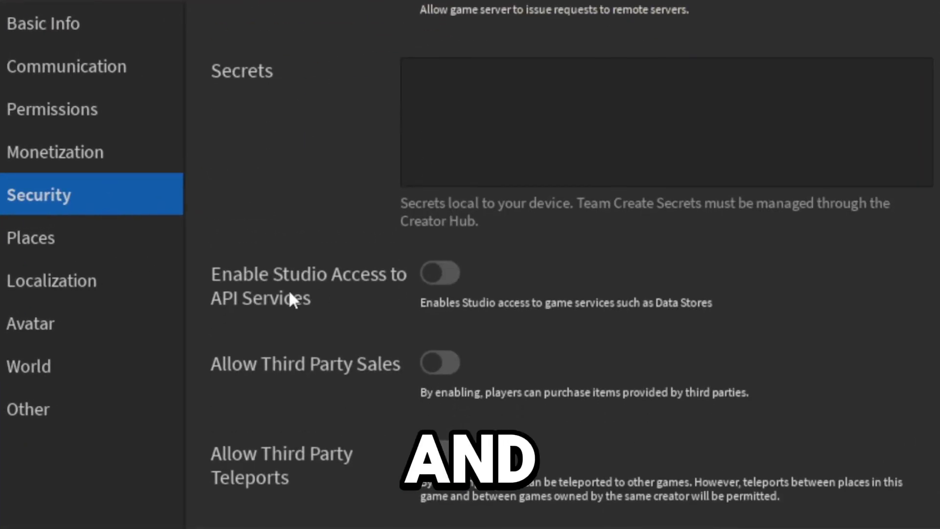
pyautogui.click(449, 274)
pyautogui.scroll(3, 458, 275)
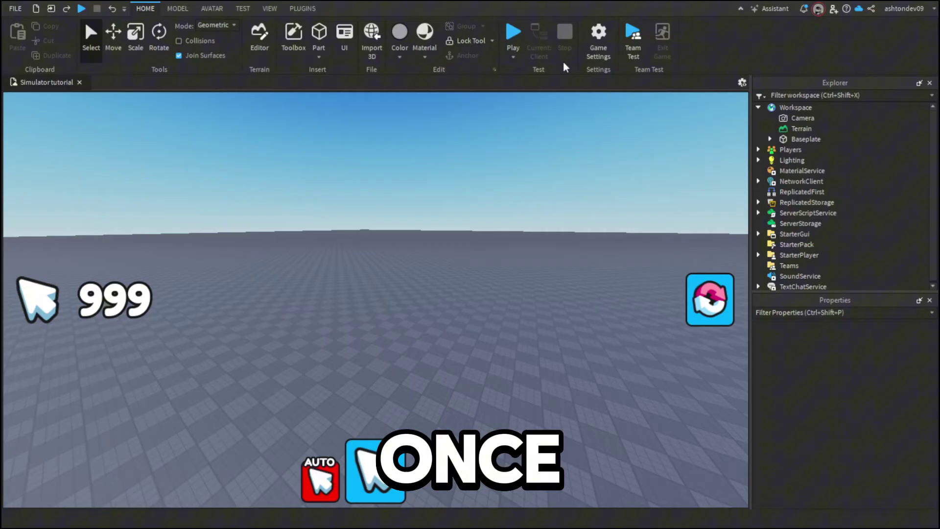
# Start a playtest and click the blue button until the Clicks counter reaches 25
pyautogui.click(516, 37)
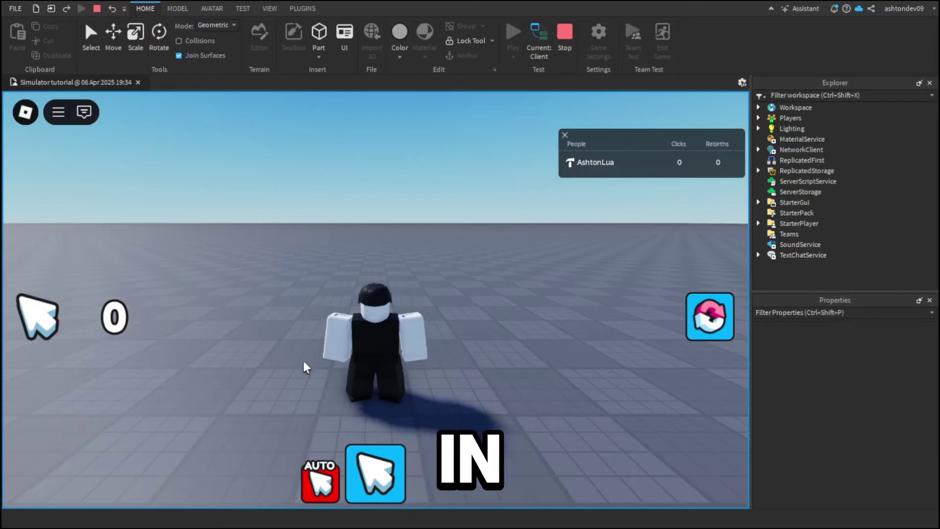
pyautogui.click(377, 490)
pyautogui.click(377, 490)
pyautogui.click(377, 490)
pyautogui.click(377, 490)
pyautogui.click(377, 490)
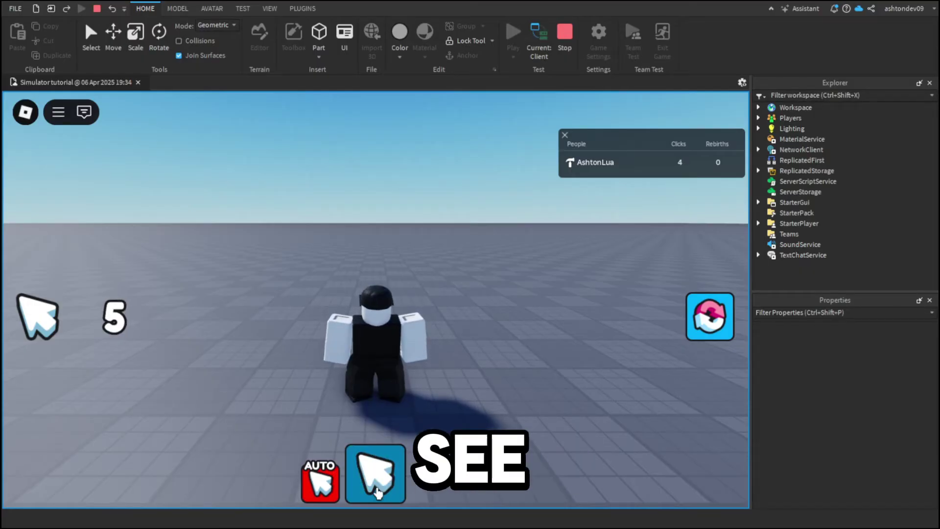
pyautogui.click(377, 490)
pyautogui.click(377, 490)
pyautogui.click(377, 490)
pyautogui.click(378, 491)
pyautogui.click(378, 491)
pyautogui.click(379, 491)
pyautogui.click(377, 489)
pyautogui.click(377, 490)
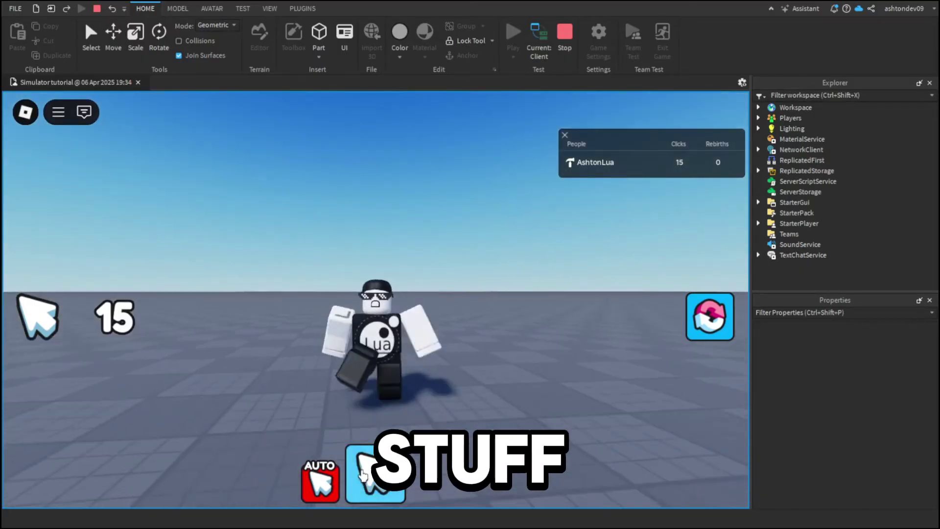
pyautogui.click(367, 480)
pyautogui.click(365, 478)
pyautogui.click(362, 474)
pyautogui.click(362, 474)
pyautogui.click(363, 474)
pyautogui.click(363, 475)
pyautogui.click(362, 475)
pyautogui.click(363, 475)
pyautogui.click(363, 474)
pyautogui.click(363, 474)
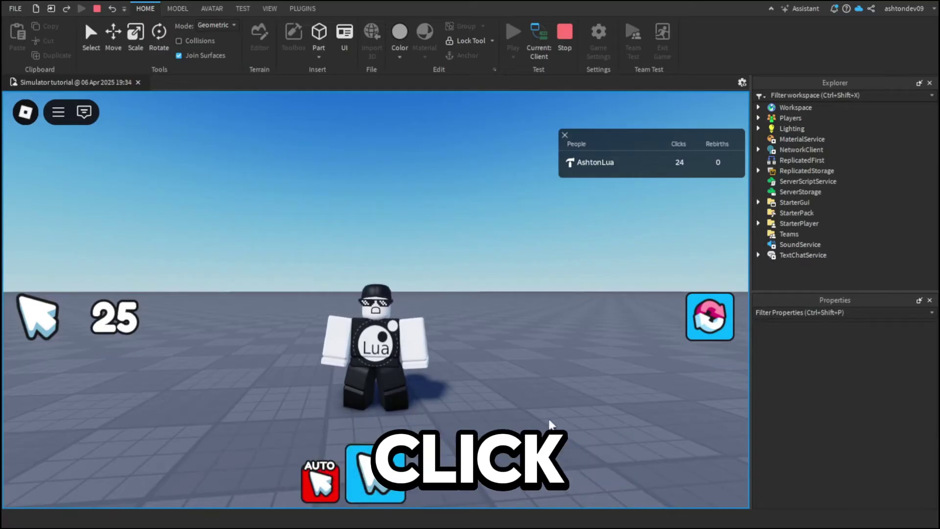
# Check the Rebirth panel, then keep clicking until Clicks passes 100
pyautogui.click(711, 316)
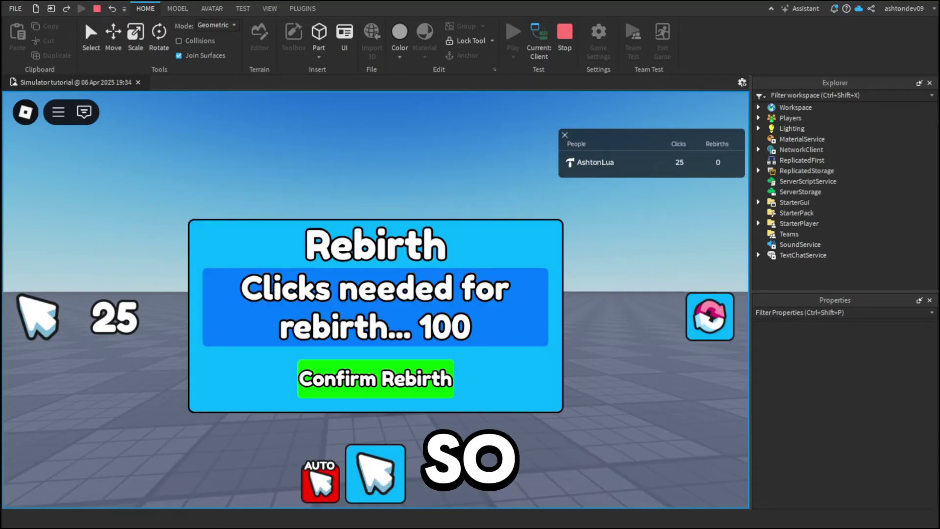
pyautogui.click(691, 327)
pyautogui.click(378, 482)
pyautogui.click(378, 482)
pyautogui.click(378, 482)
pyautogui.click(379, 482)
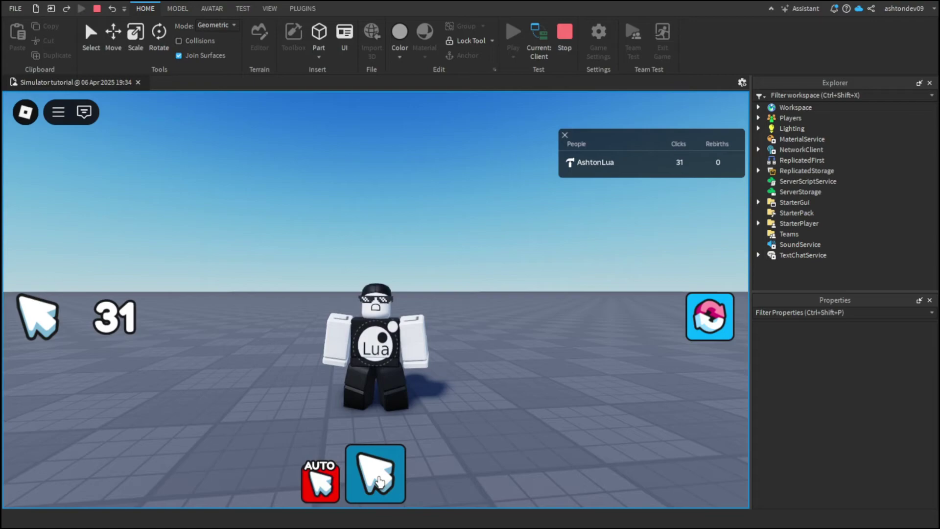
pyautogui.click(378, 483)
pyautogui.click(378, 483)
pyautogui.click(379, 483)
pyautogui.click(378, 482)
pyautogui.click(382, 477)
pyautogui.click(382, 476)
pyautogui.click(383, 476)
pyautogui.click(382, 477)
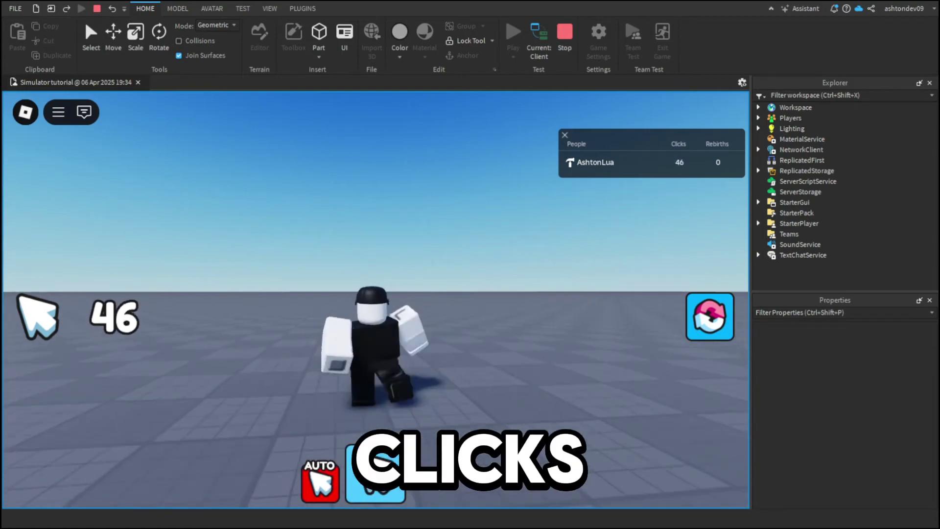
pyautogui.click(383, 476)
pyautogui.click(383, 477)
pyautogui.click(383, 477)
pyautogui.click(383, 477)
pyautogui.click(382, 477)
pyautogui.click(382, 477)
pyautogui.click(382, 476)
pyautogui.click(382, 476)
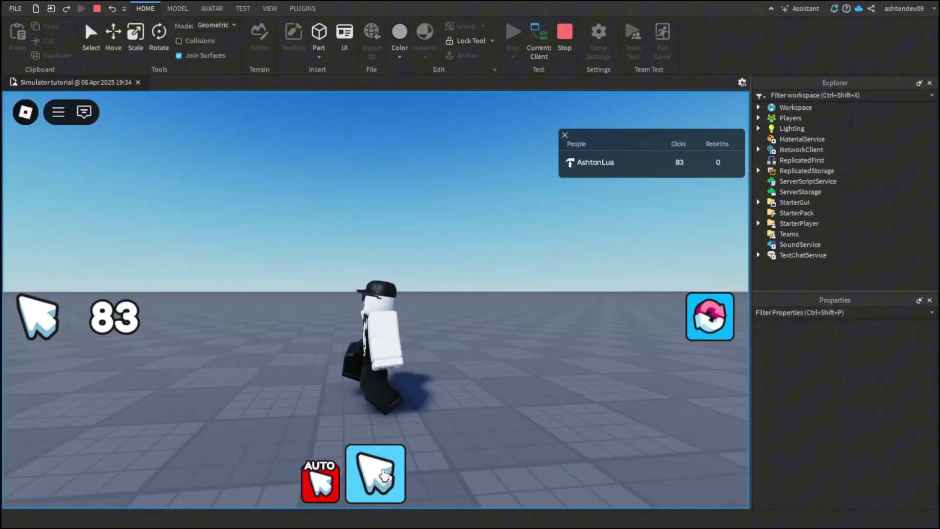
pyautogui.click(381, 475)
pyautogui.click(382, 475)
pyautogui.click(381, 474)
pyautogui.click(381, 474)
pyautogui.click(380, 475)
pyautogui.click(381, 474)
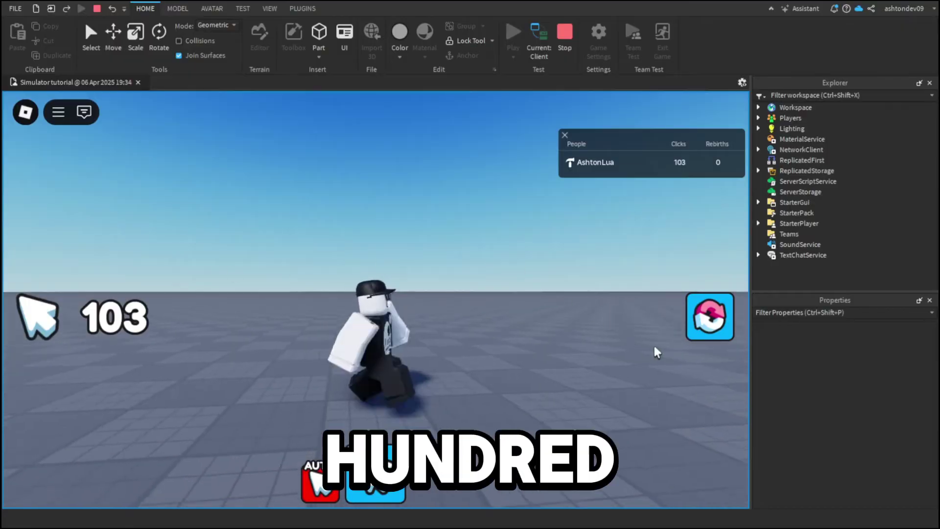
# Confirm a rebirth so Rebirths becomes 1, then click up to 16 Clicks
pyautogui.click(709, 317)
pyautogui.click(382, 369)
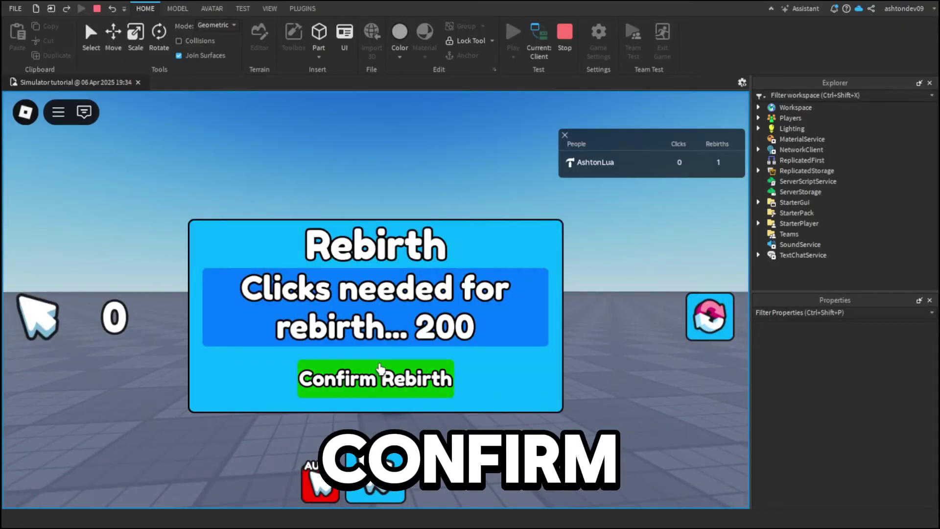
pyautogui.click(387, 492)
pyautogui.click(388, 493)
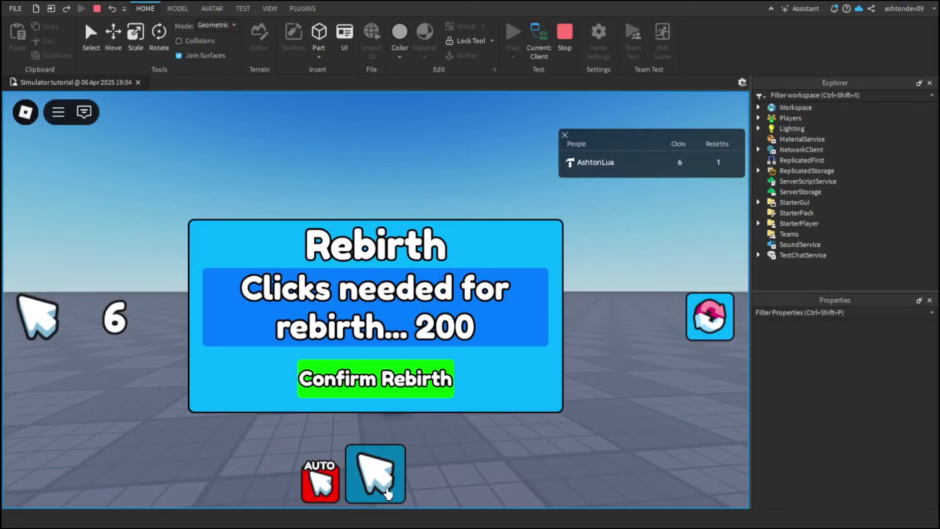
pyautogui.click(388, 494)
pyautogui.click(387, 494)
pyautogui.click(388, 494)
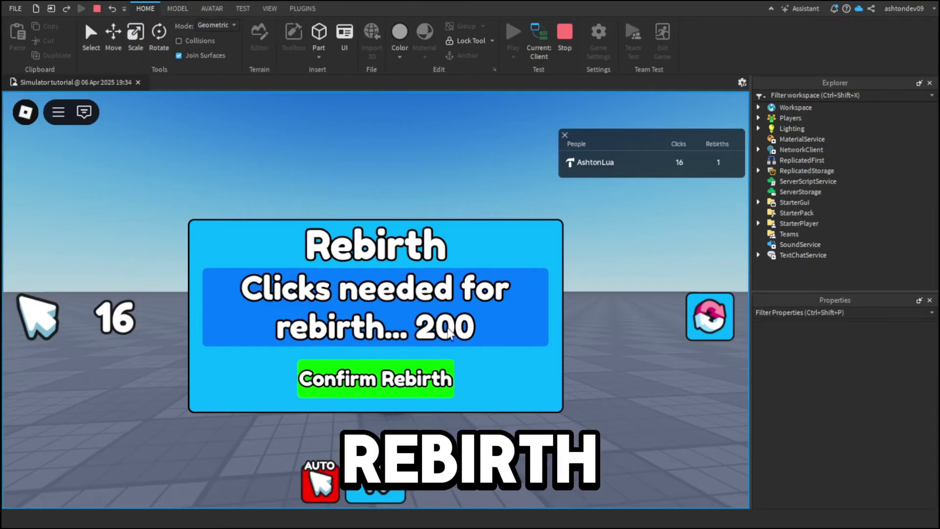
# Restart the playtest to verify 16 Clicks and 1 Rebirth persisted, then stop it
pyautogui.click(710, 317)
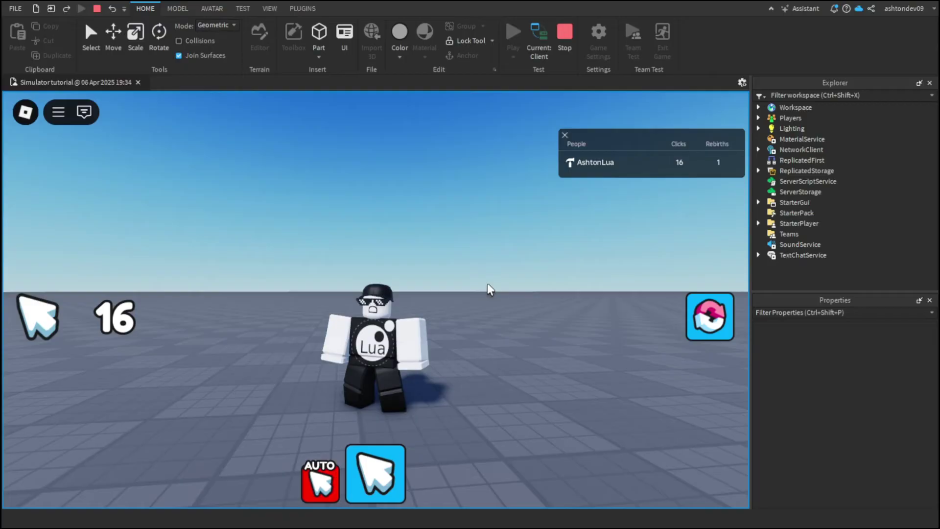
pyautogui.click(571, 43)
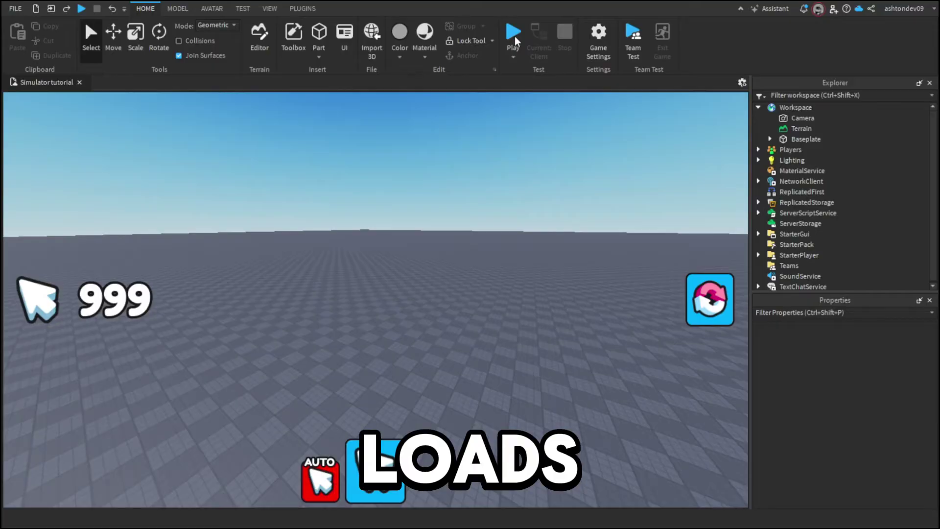
pyautogui.click(515, 36)
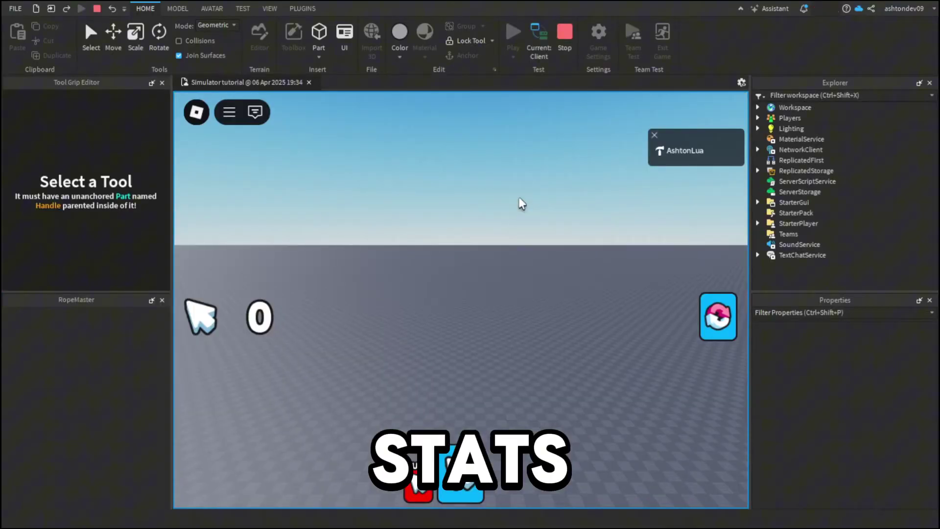
pyautogui.click(162, 82)
pyautogui.click(163, 83)
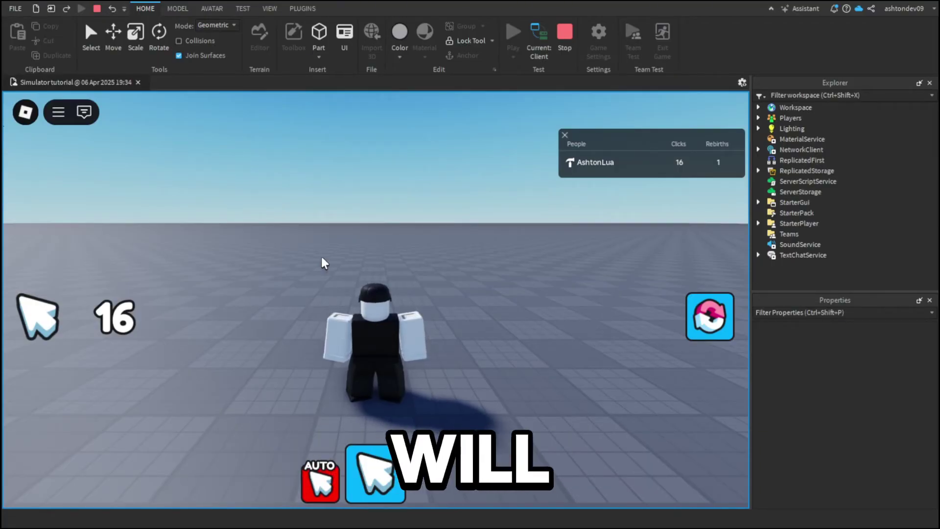
pyautogui.click(719, 329)
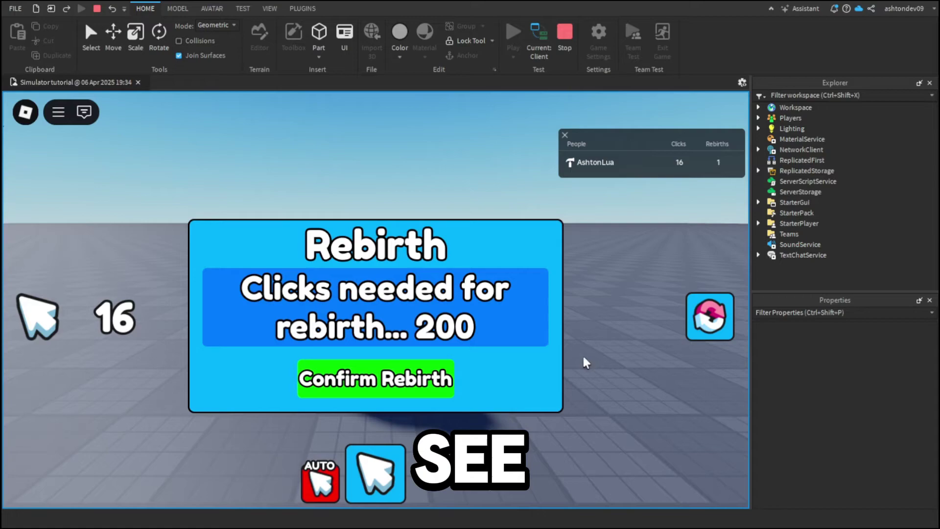
pyautogui.click(441, 379)
pyautogui.click(566, 49)
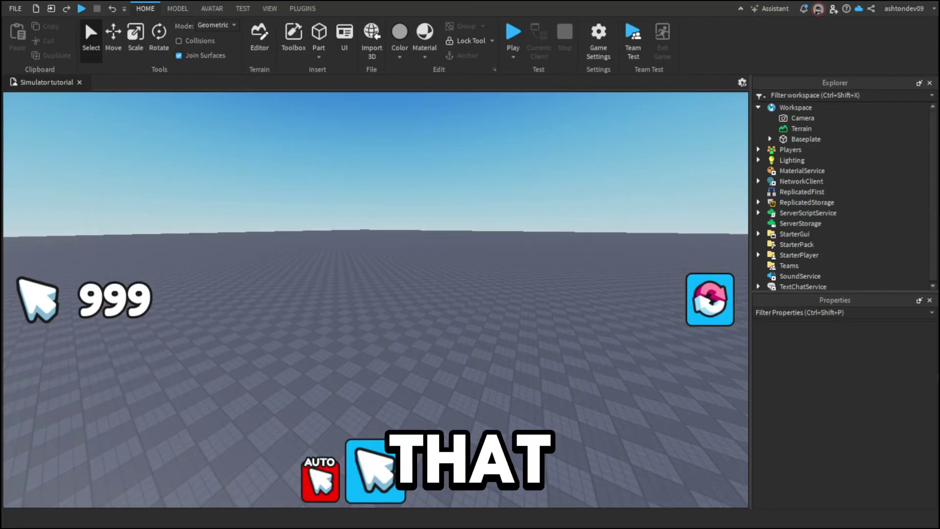
# Open AutoScript under StarterGui > MainGui > ClicksFrame > AutoButton in the script editor
pyautogui.click(759, 234)
pyautogui.click(770, 245)
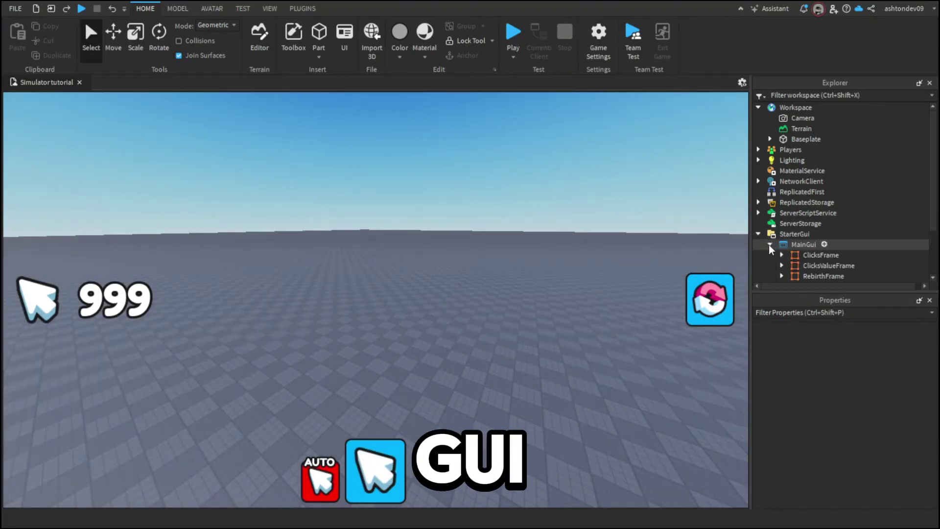
pyautogui.scroll(-1, 814, 249)
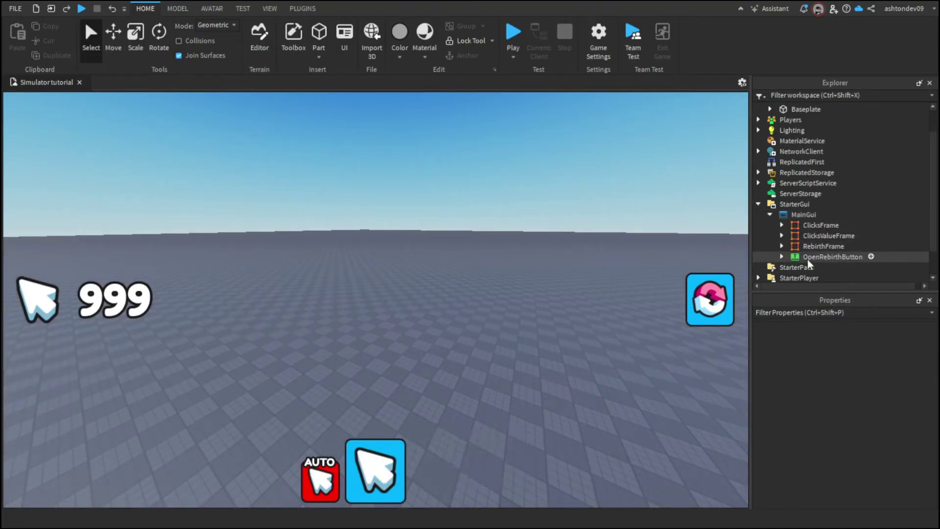
pyautogui.click(791, 227)
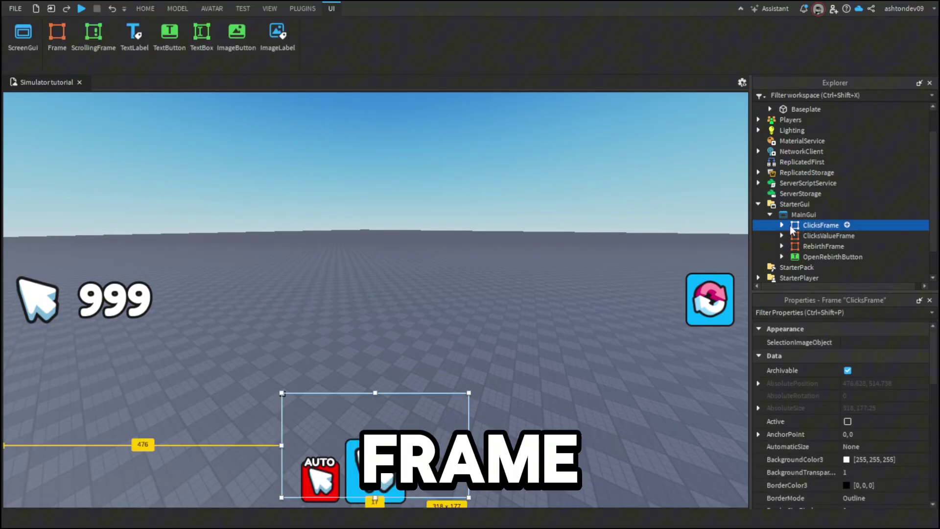
pyautogui.click(782, 225)
pyautogui.scroll(-1, 784, 225)
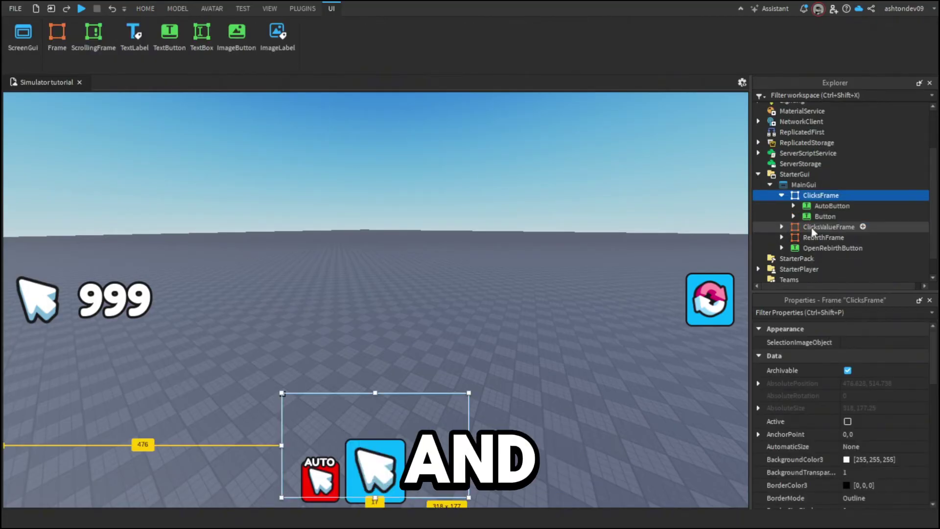
pyautogui.click(794, 206)
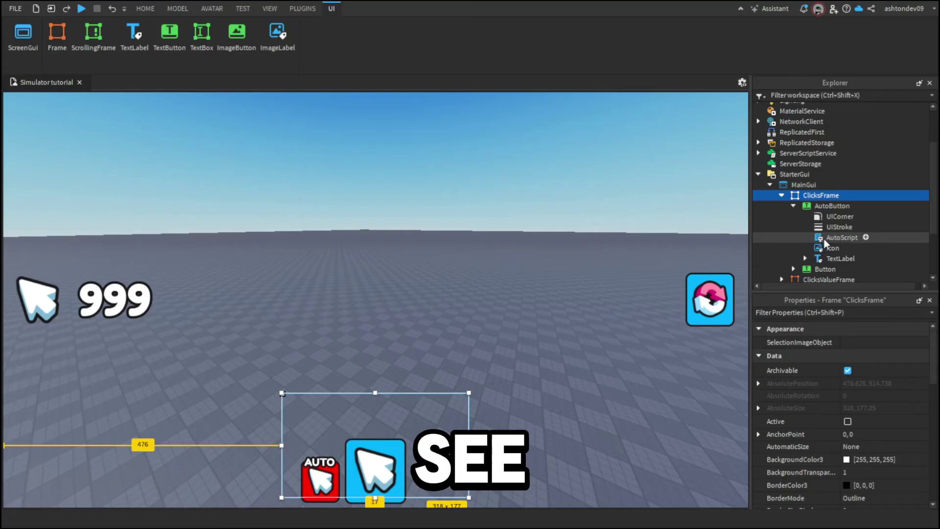
pyautogui.doubleClick(839, 236)
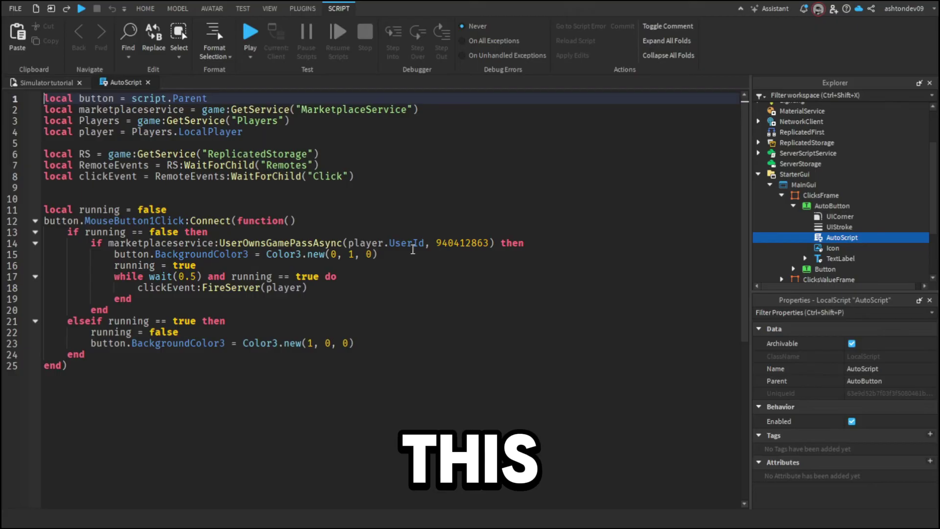
# Delete game pass ID 940412863 from the UserOwnsGamePassAsync call on line 14
pyautogui.click(437, 244)
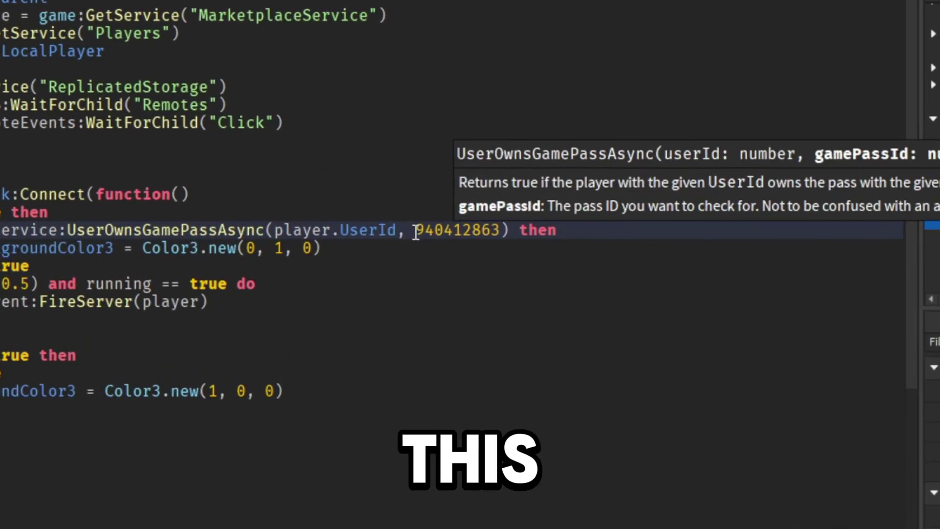
pyautogui.moveTo(416, 232); pyautogui.dragTo(502, 230)
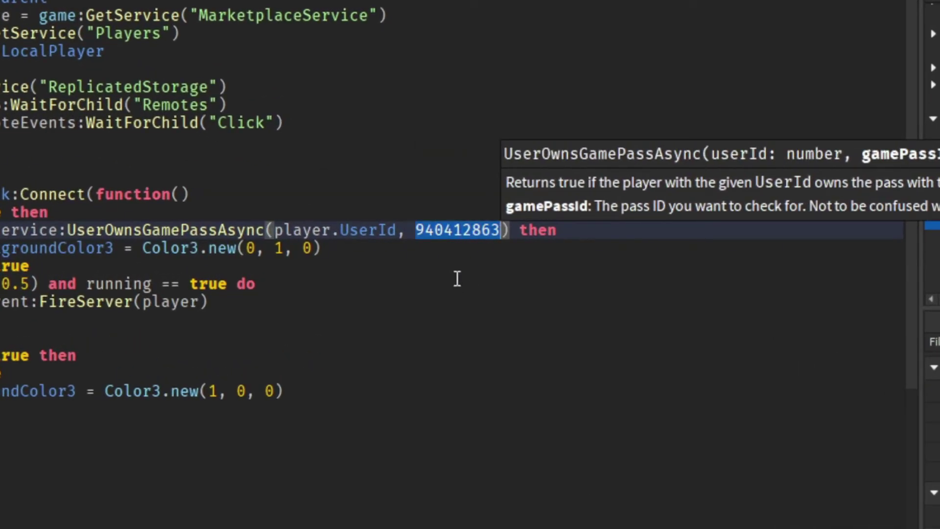
pyautogui.press('BackSpace')
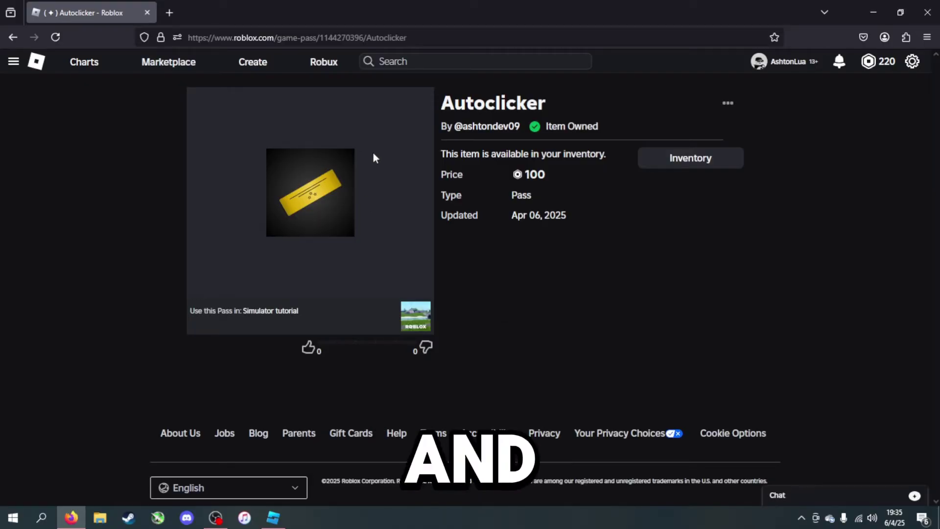
pyautogui.doubleClick(341, 38)
pyautogui.hotkey('ctrl', 'c')
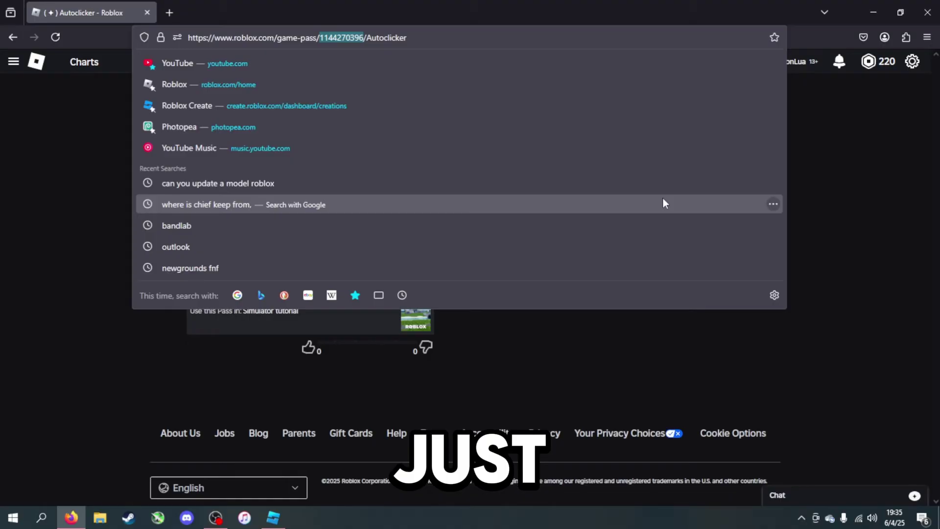
pyautogui.click(671, 368)
pyautogui.click(273, 518)
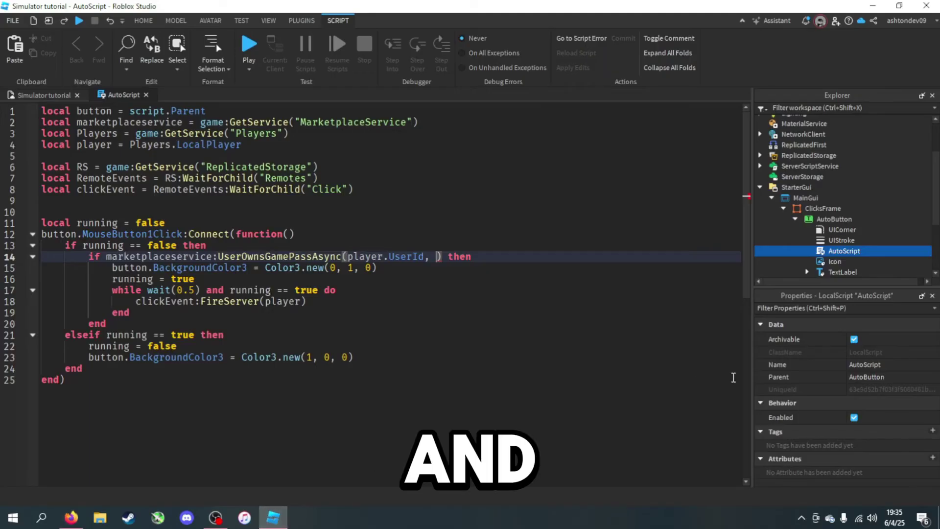
pyautogui.hotkey('ctrl', 'v')
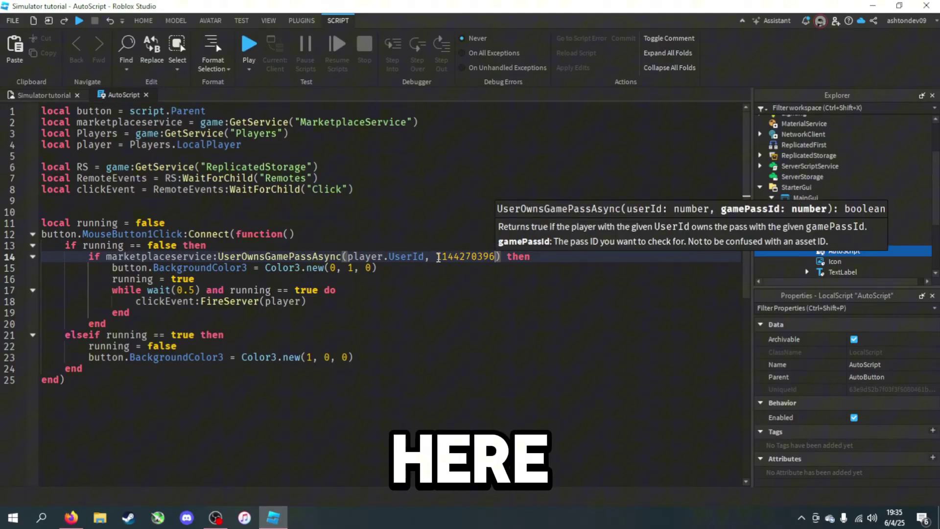
pyautogui.hotkey('ctrl', 'shift', 'Left')
pyautogui.click(504, 314)
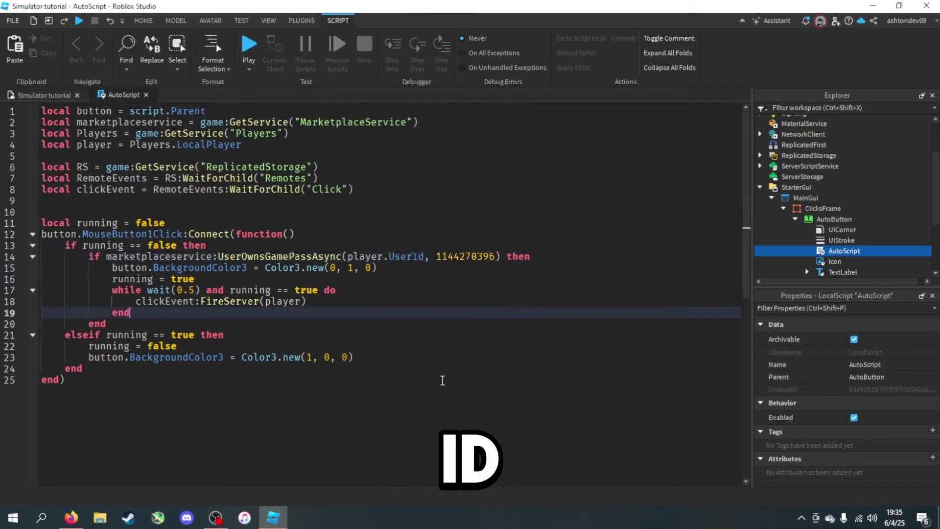
# Close the AutoScript editor and start a playtest
pyautogui.click(415, 382)
pyautogui.click(146, 95)
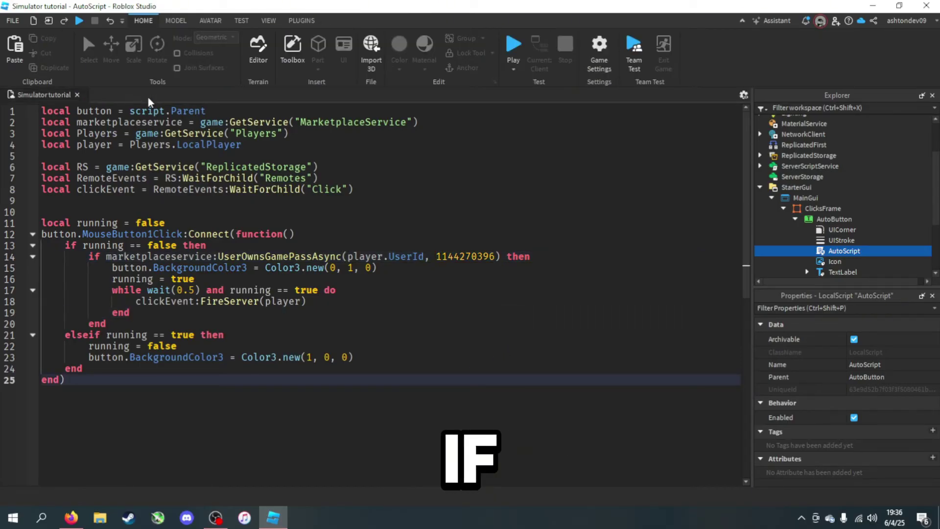
pyautogui.click(509, 46)
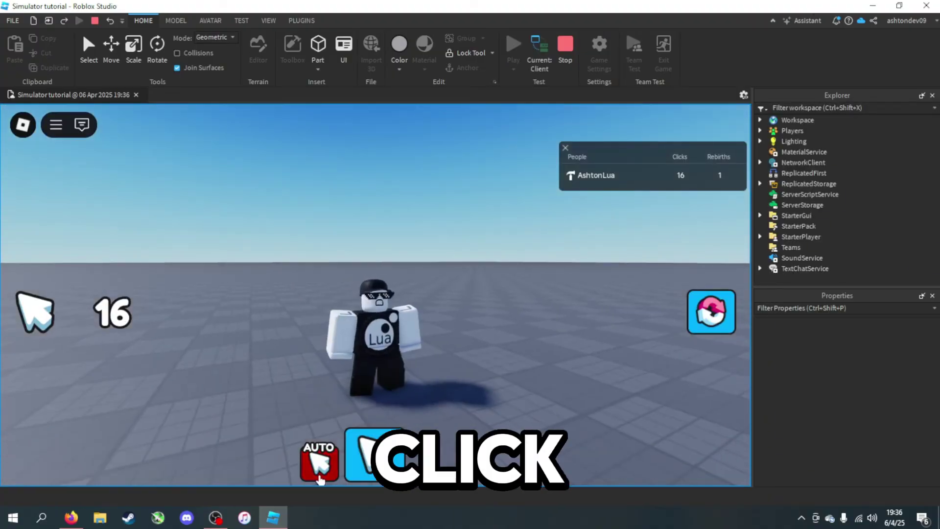
# Toggle the AUTO button on until Clicks reaches 70, then off, and stop the playtest
pyautogui.click(319, 470)
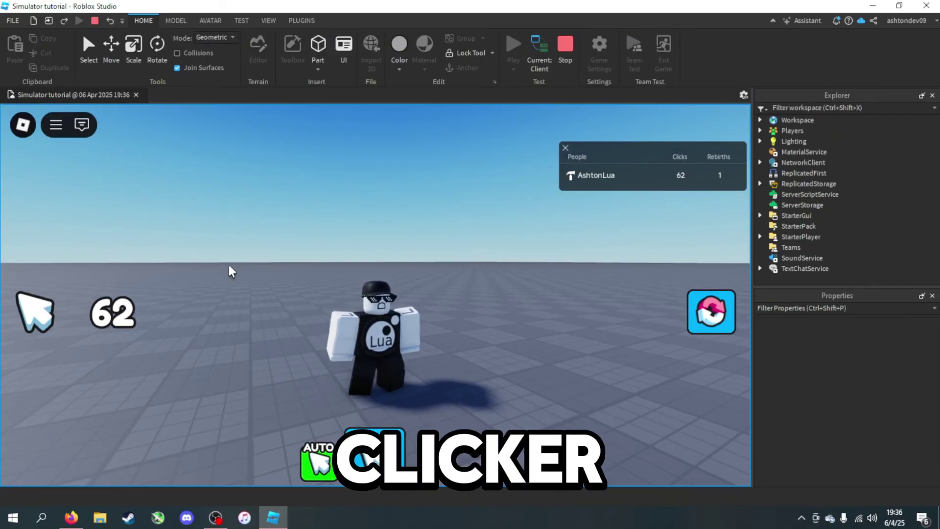
pyautogui.click(313, 448)
pyautogui.click(565, 58)
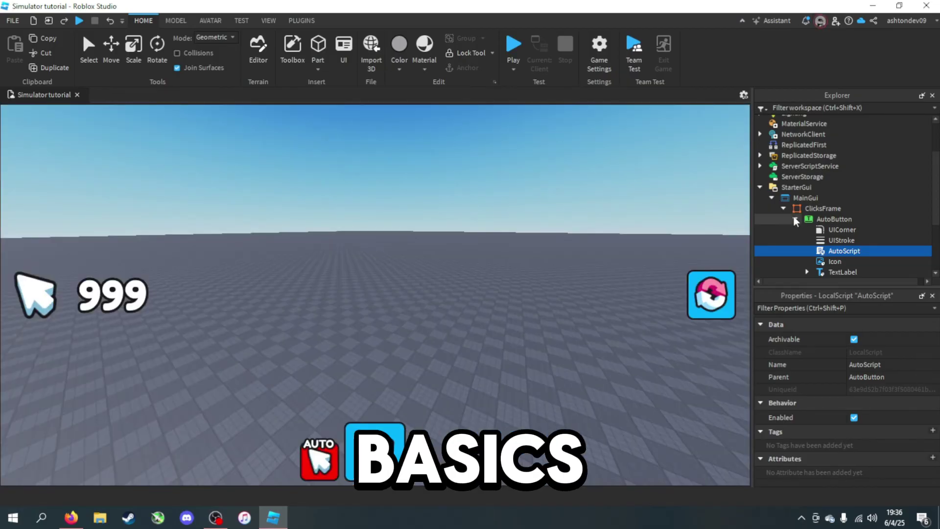
# Open AutoScript under AutoButton in the Explorer for editing
pyautogui.click(796, 220)
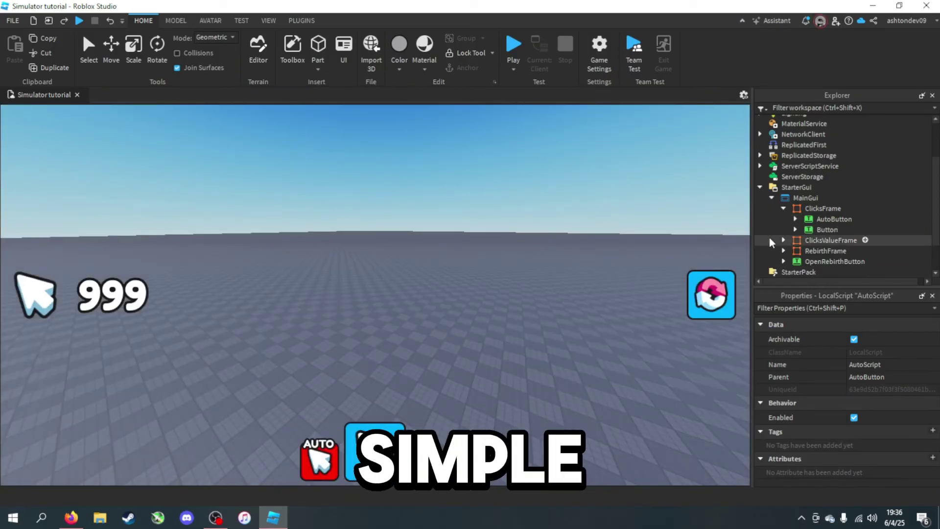
pyautogui.scroll(-1, 783, 225)
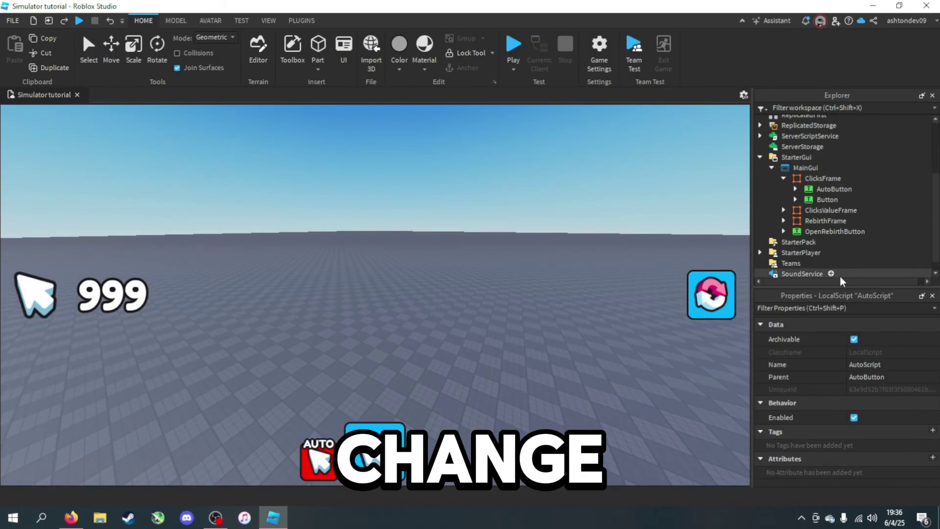
pyautogui.click(795, 200)
pyautogui.click(796, 189)
pyautogui.doubleClick(843, 220)
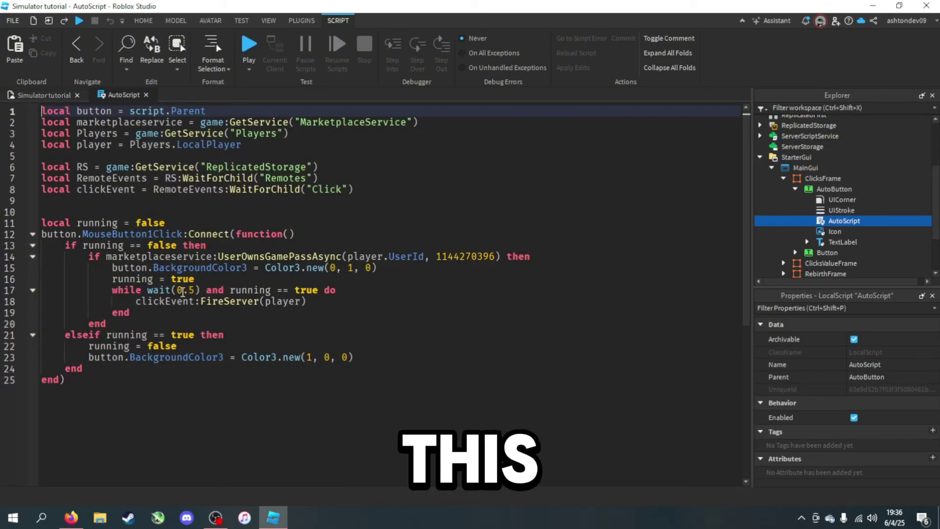
# Change the wait interval on line 17 from 0.5 to 2, close the script, and start a playtest
pyautogui.moveTo(178, 291); pyautogui.dragTo(191, 289)
pyautogui.write('2')
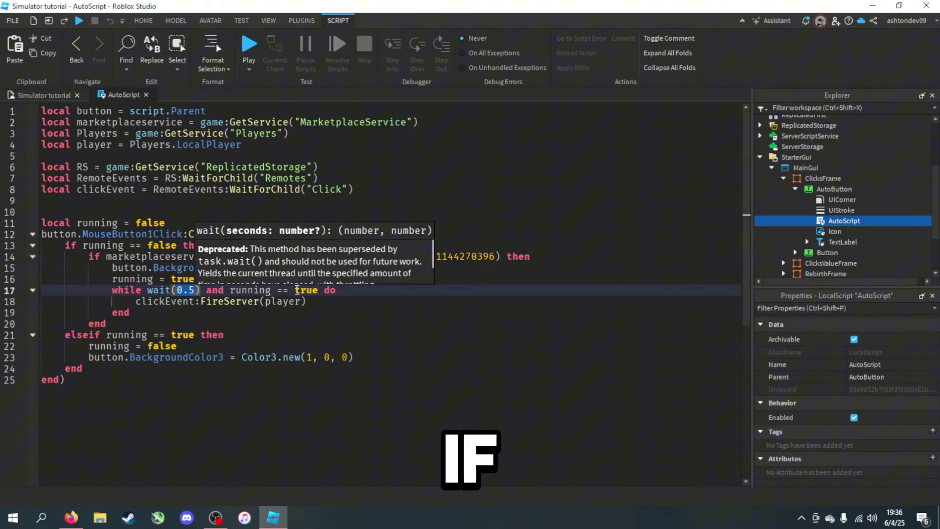
pyautogui.click(472, 364)
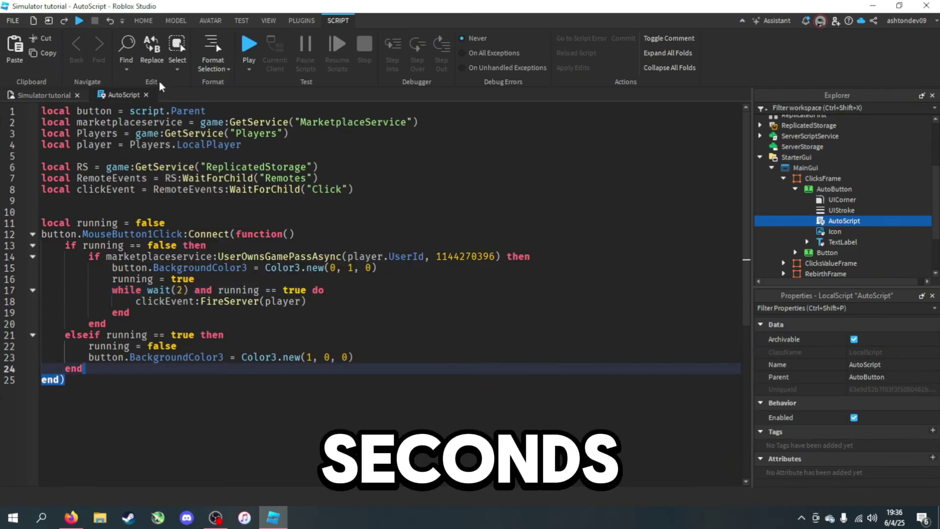
pyautogui.click(146, 95)
pyautogui.click(513, 45)
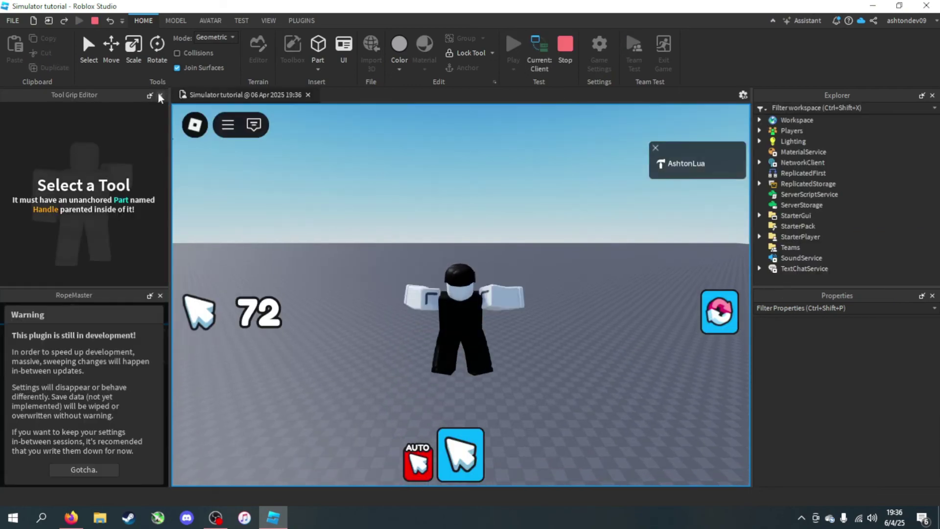
# Run the auto-clicker until Clicks rises from 72 to 78, then switch it off
pyautogui.click(160, 96)
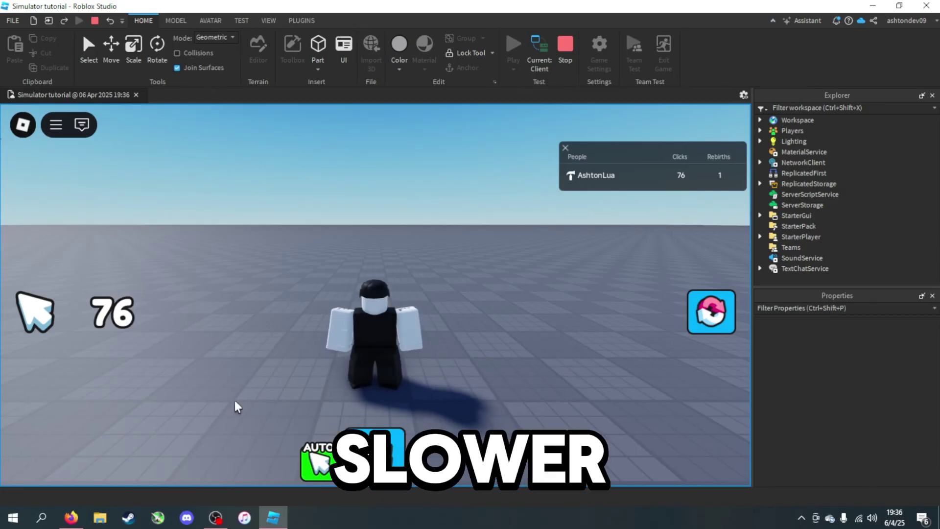
pyautogui.click(319, 463)
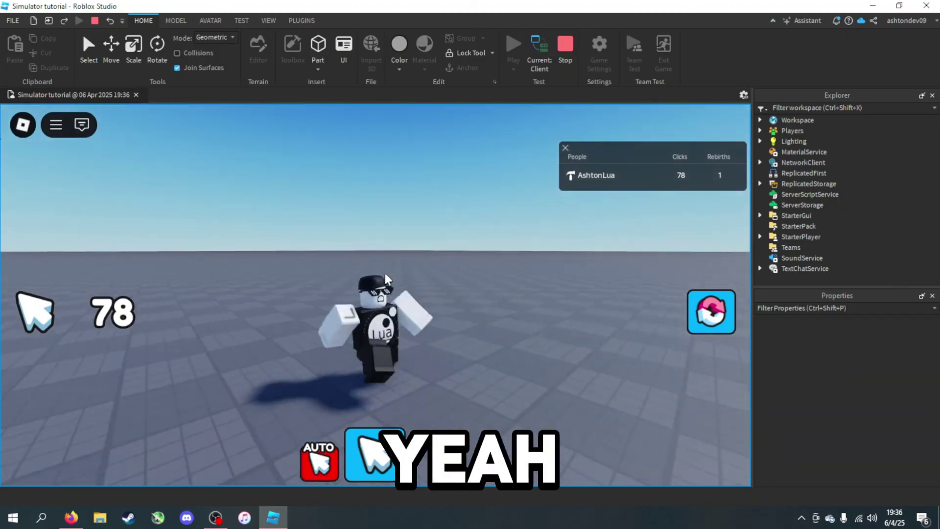